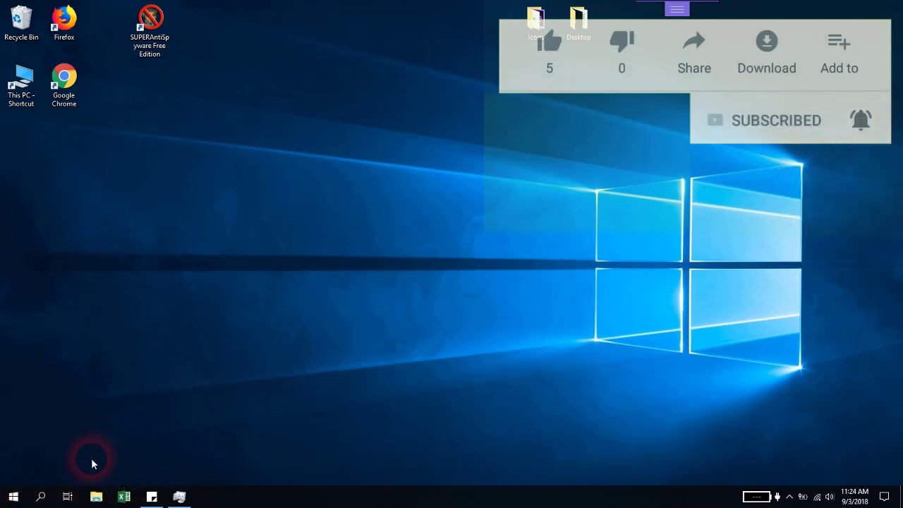
- Search the Start menu for 'windows' and open Windows Defender settings on the Windows Security page
{"action": "left_click", "coordinate": [41, 497]}
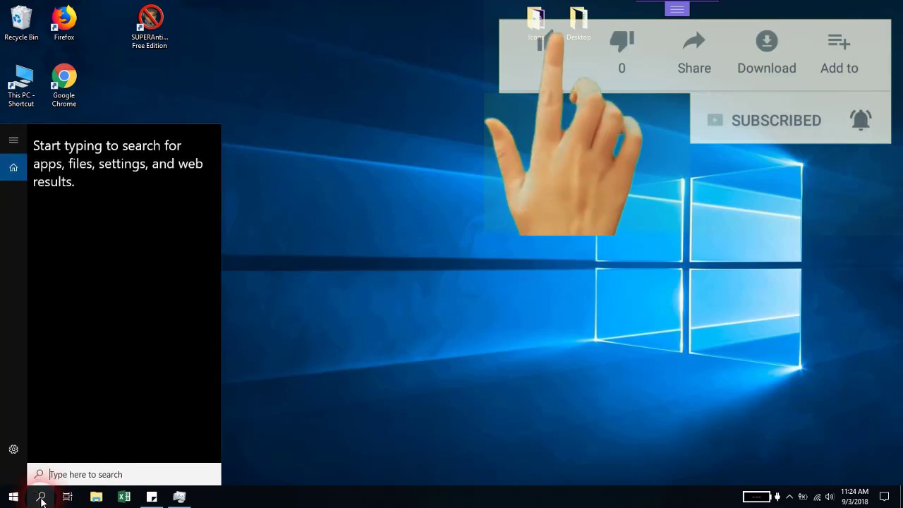
{"action": "type", "text": "windows"}
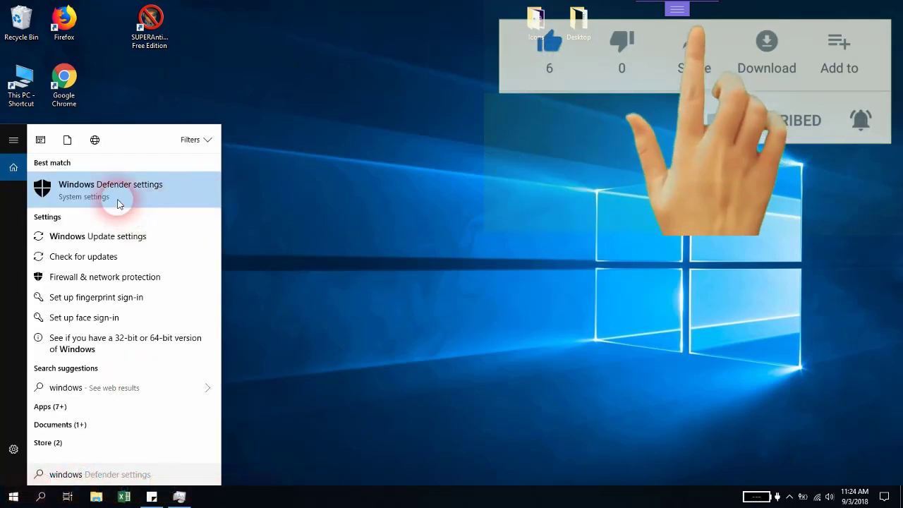
{"action": "left_click", "coordinate": [117, 197]}
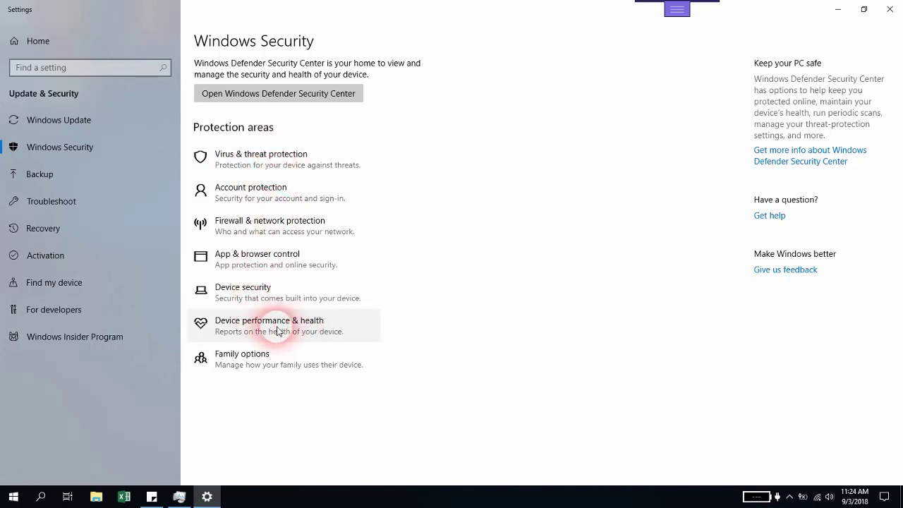
- Review Device security in Windows Defender Security Center, then close it and Settings
{"action": "left_click", "coordinate": [293, 299]}
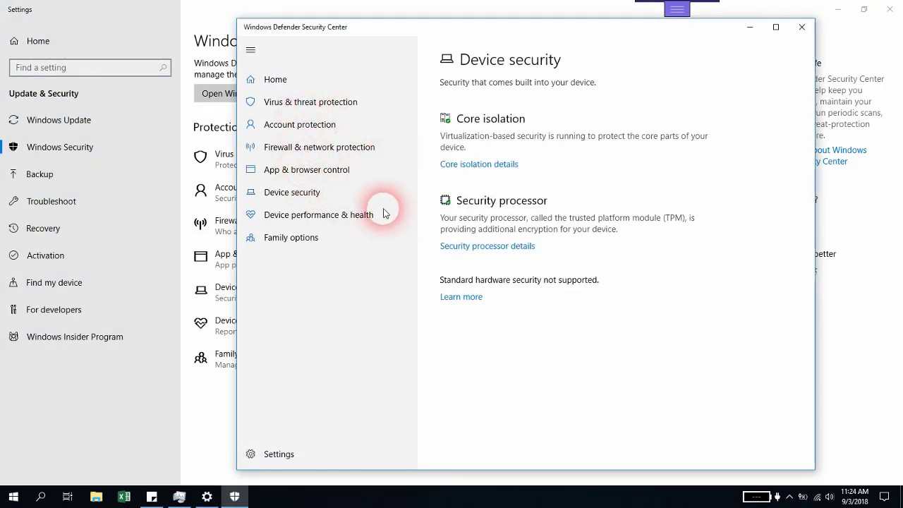
{"action": "left_click", "coordinate": [800, 25]}
{"action": "left_click", "coordinate": [888, 9]}
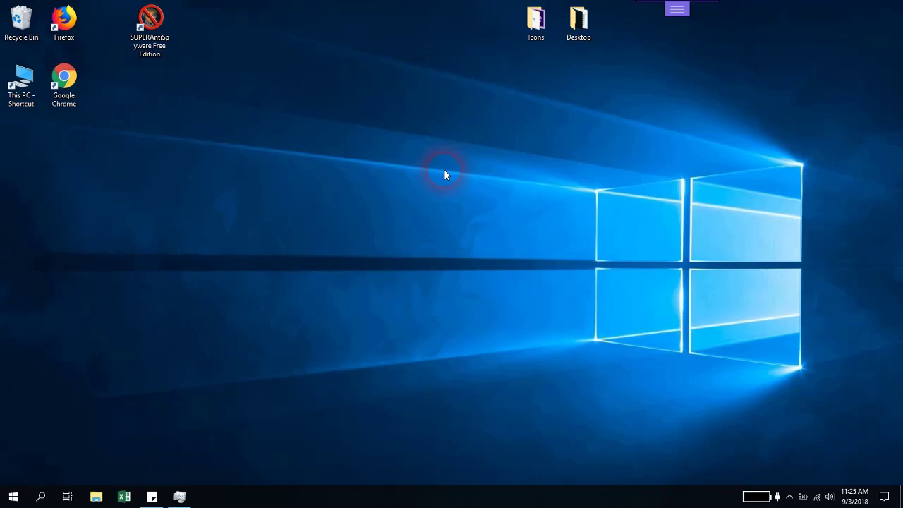
- Launch Firefox and search Google for 'superantispyware download' using the 'superanti' suggestion
{"action": "double_click", "coordinate": [79, 34]}
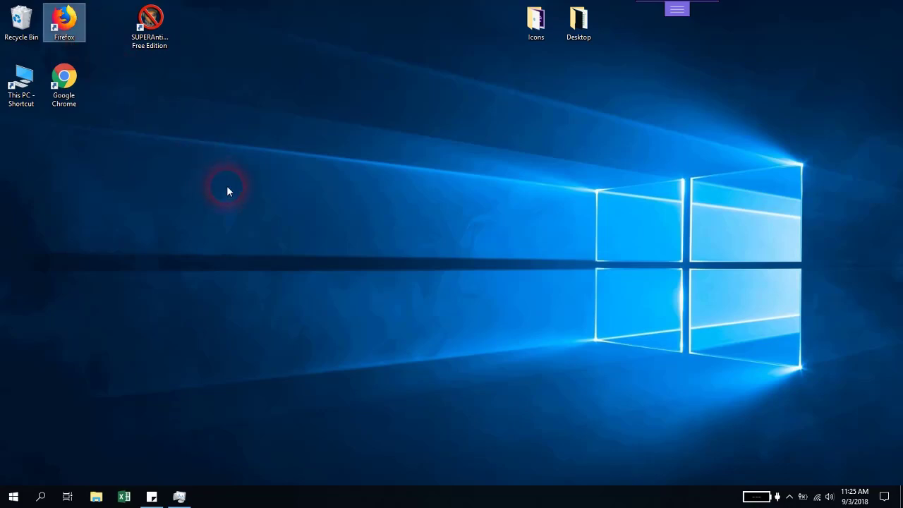
{"action": "key", "text": "Return"}
{"action": "key", "text": "alt+p"}
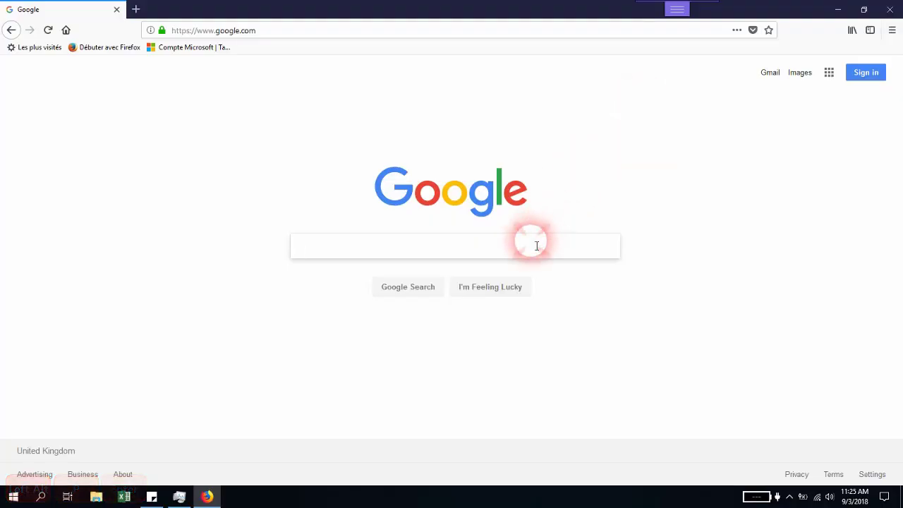
{"action": "type", "text": "superanti"}
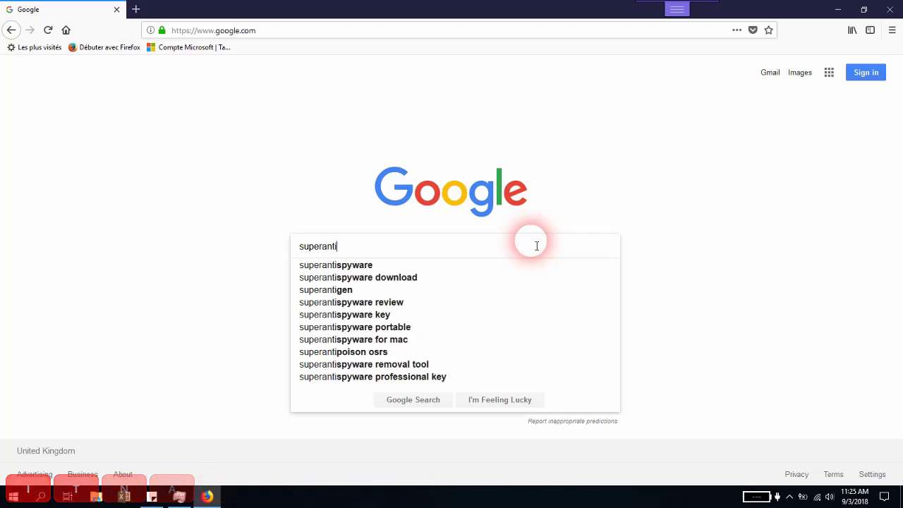
{"action": "key", "text": "Down"}
{"action": "key", "text": "Down"}
{"action": "key", "text": "Return"}
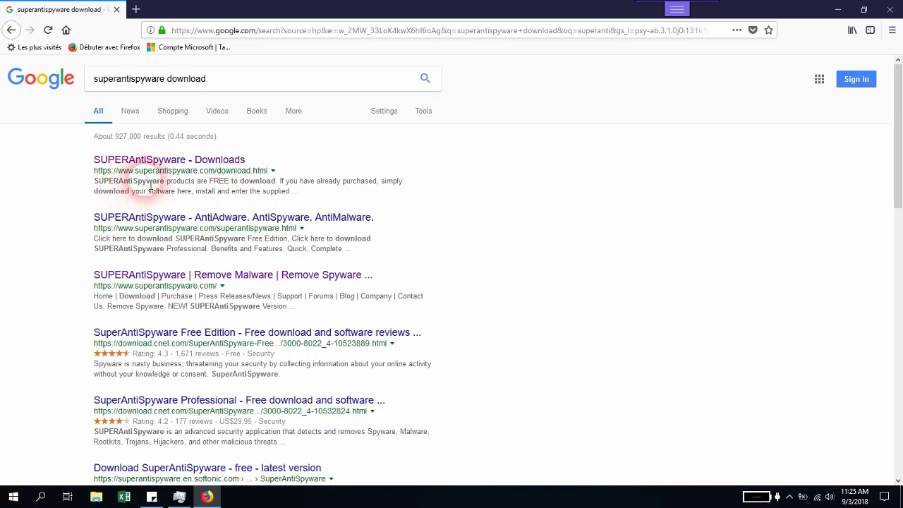
- Save the SUPERAntiSpyware Free Edition installer SUPERAntiSpyware.exe from the official downloads site
{"action": "left_click", "coordinate": [204, 163]}
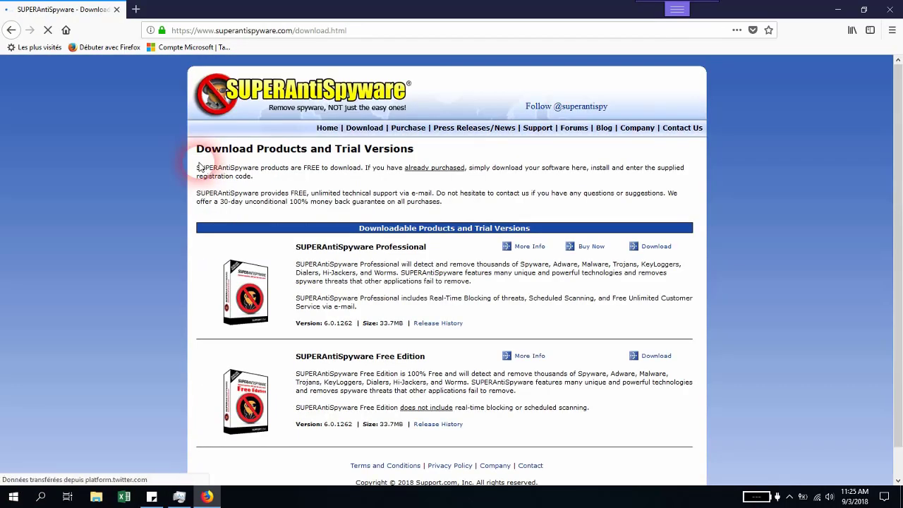
{"action": "scroll", "coordinate": [168, 209], "scroll_direction": "down", "scroll_amount": 1}
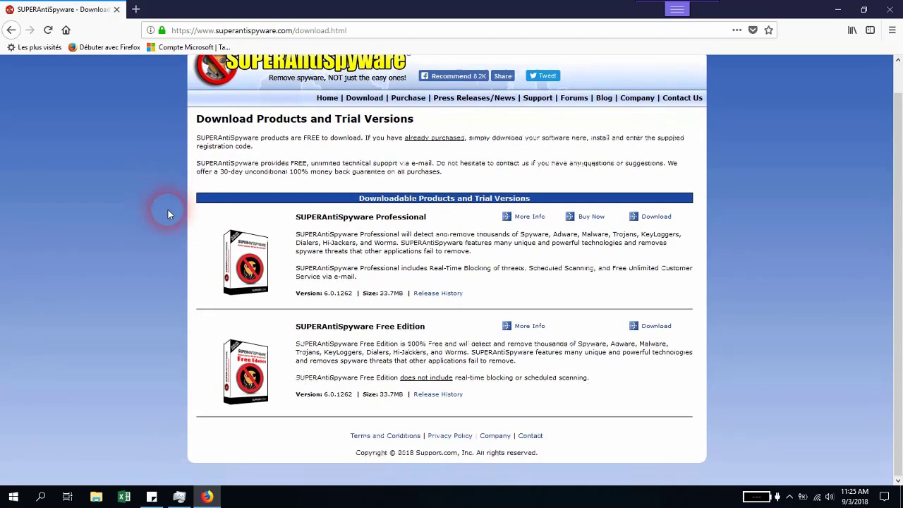
{"action": "scroll", "coordinate": [168, 209], "scroll_direction": "up", "scroll_amount": 1}
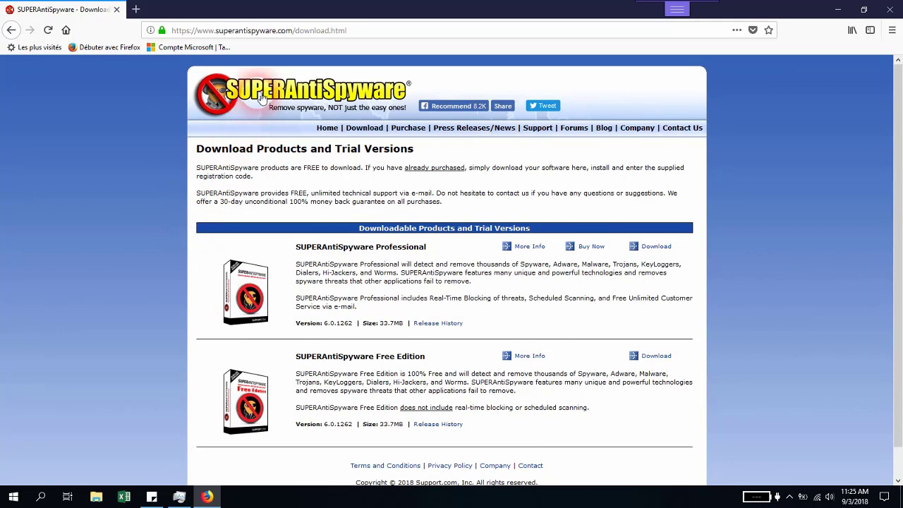
{"action": "left_click", "coordinate": [287, 91]}
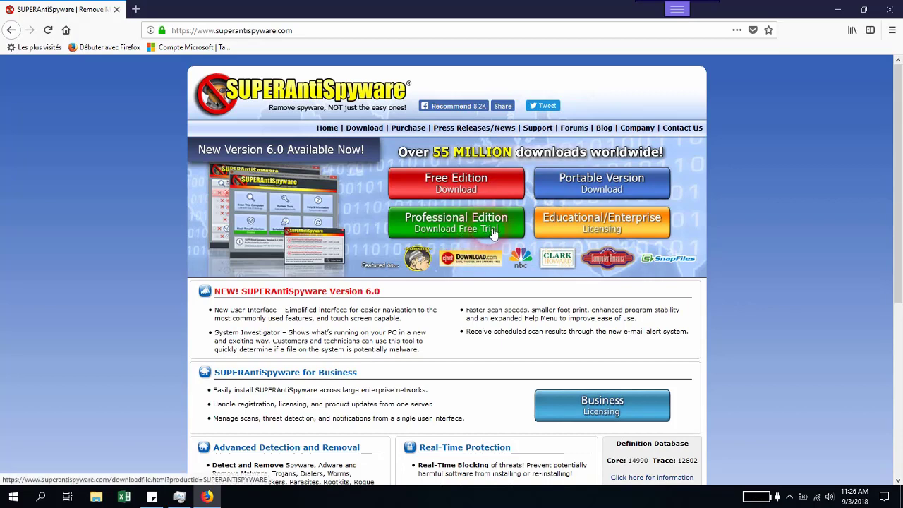
{"action": "left_click", "coordinate": [454, 188]}
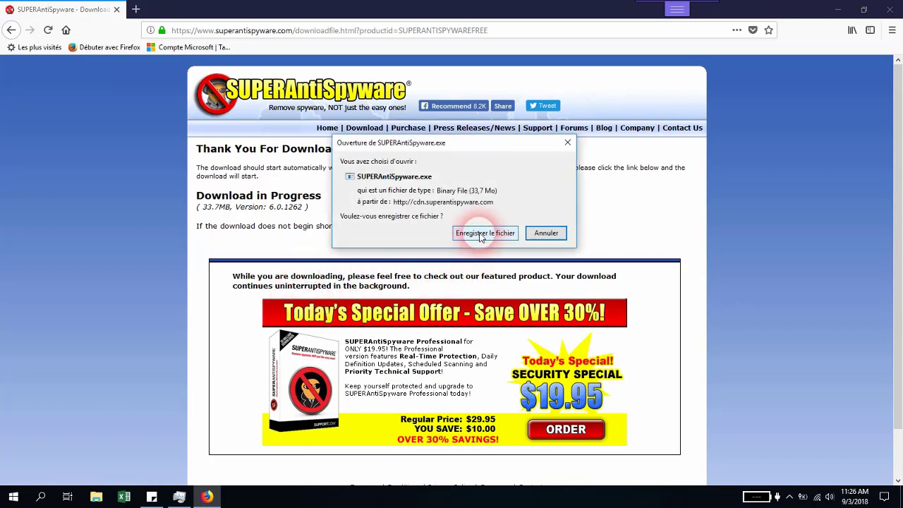
{"action": "left_click", "coordinate": [480, 234]}
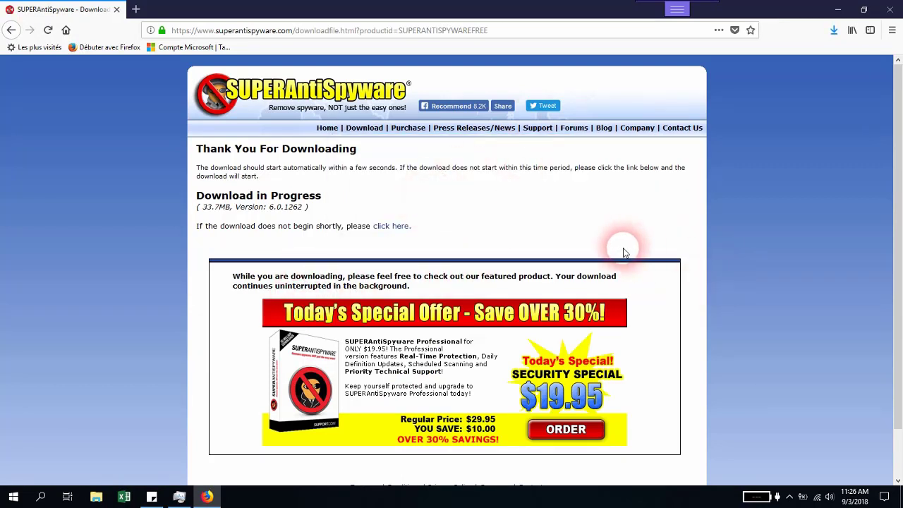
- Minimize Firefox, start SUPERAntiSpyware from the desktop, and update its definitions to version 14990
{"action": "left_click", "coordinate": [838, 9]}
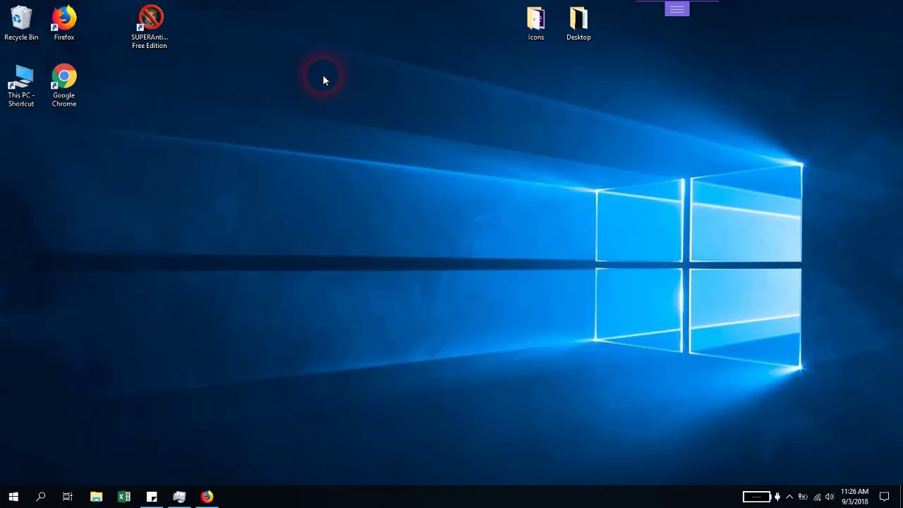
{"action": "left_click", "coordinate": [168, 43]}
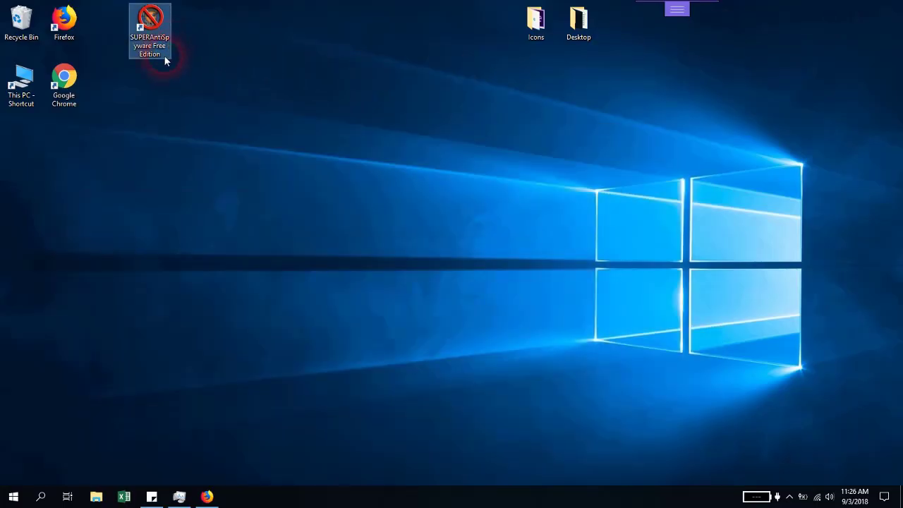
{"action": "double_click", "coordinate": [147, 41]}
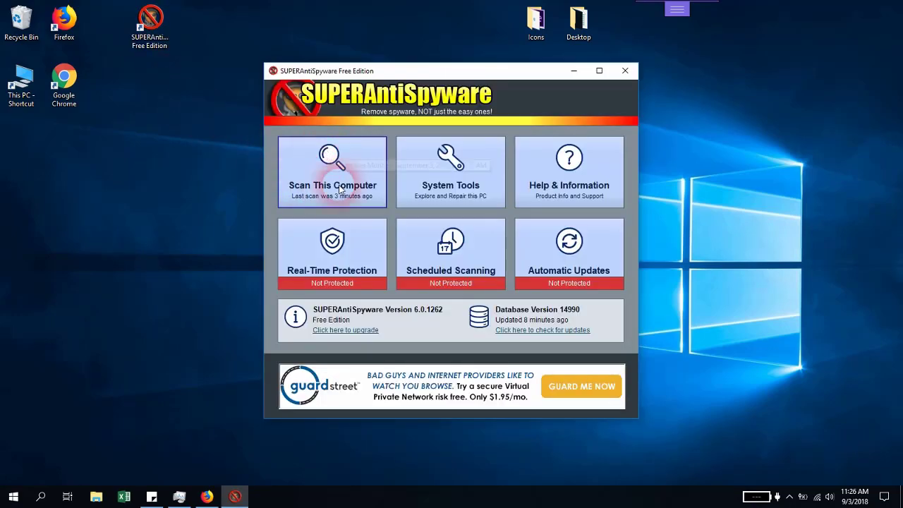
{"action": "left_click", "coordinate": [539, 330]}
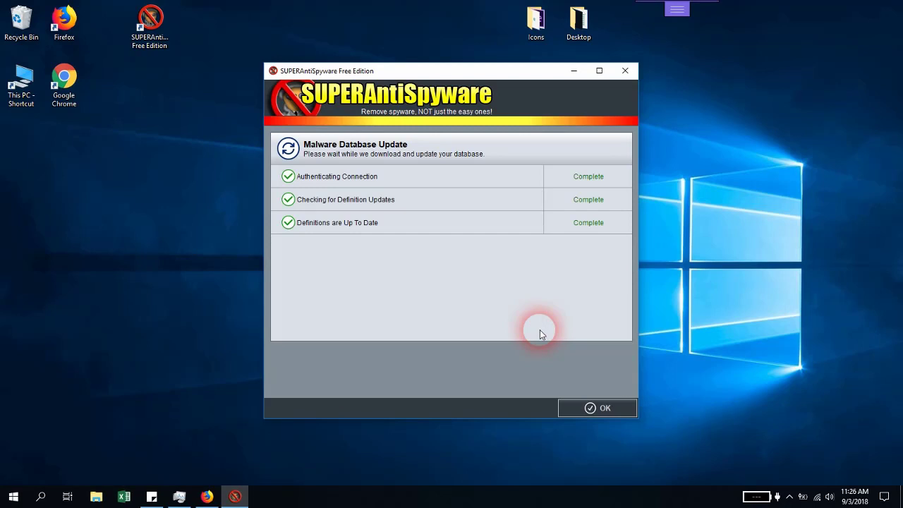
{"action": "left_click", "coordinate": [605, 408]}
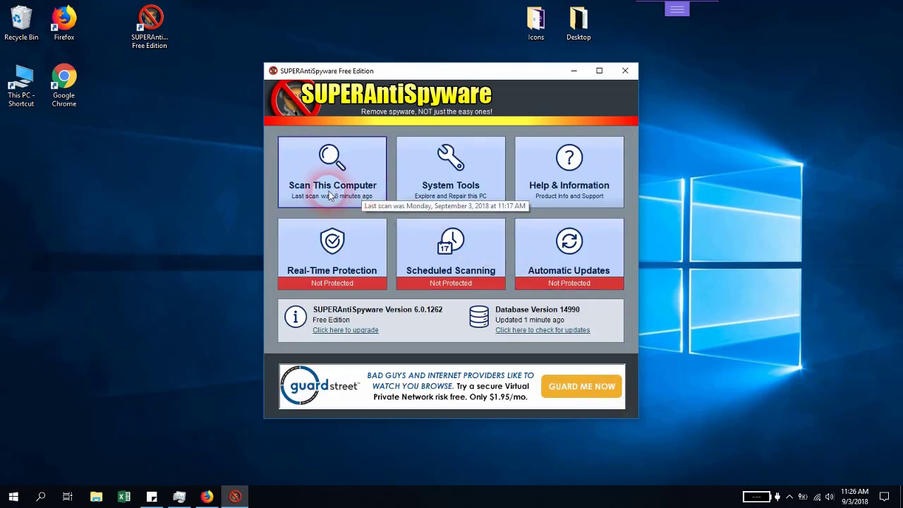
- Start a Complete Scan of the computer in SUPERAntiSpyware
{"action": "left_click", "coordinate": [334, 195]}
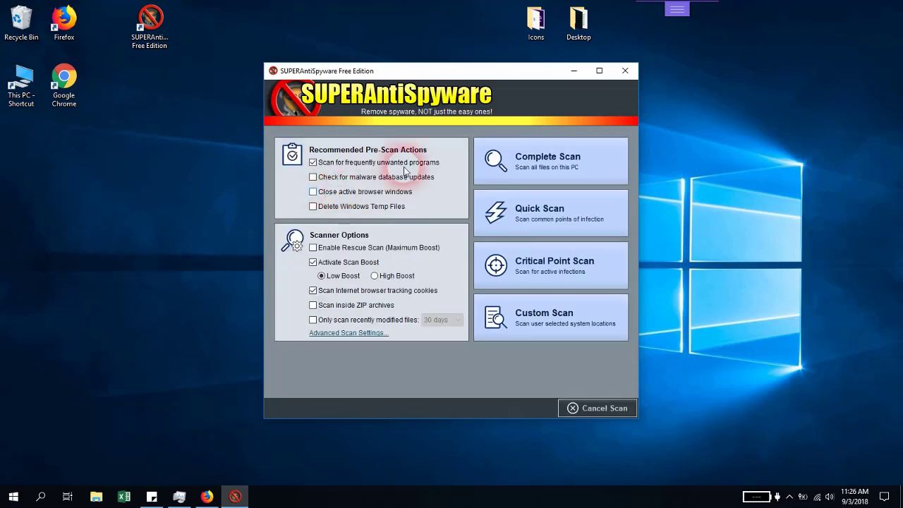
{"action": "left_click", "coordinate": [531, 174]}
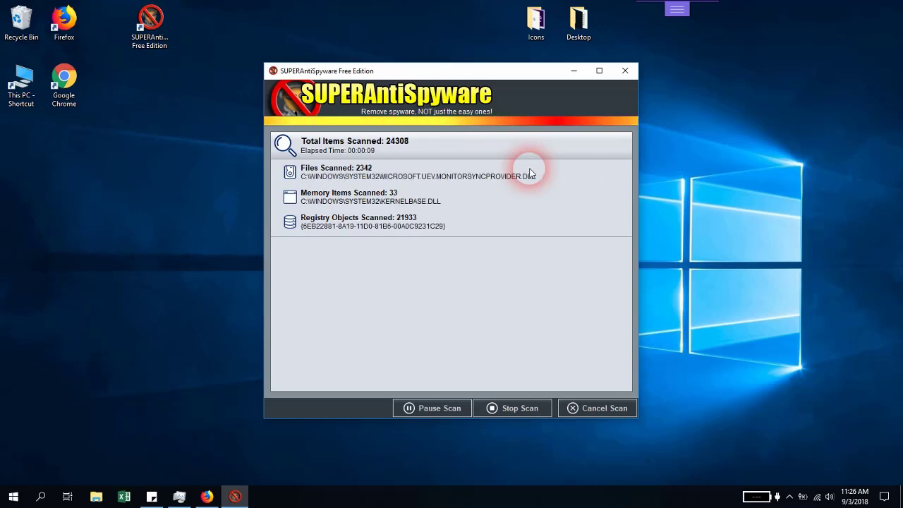
{"action": "key", "text": "alt+p"}
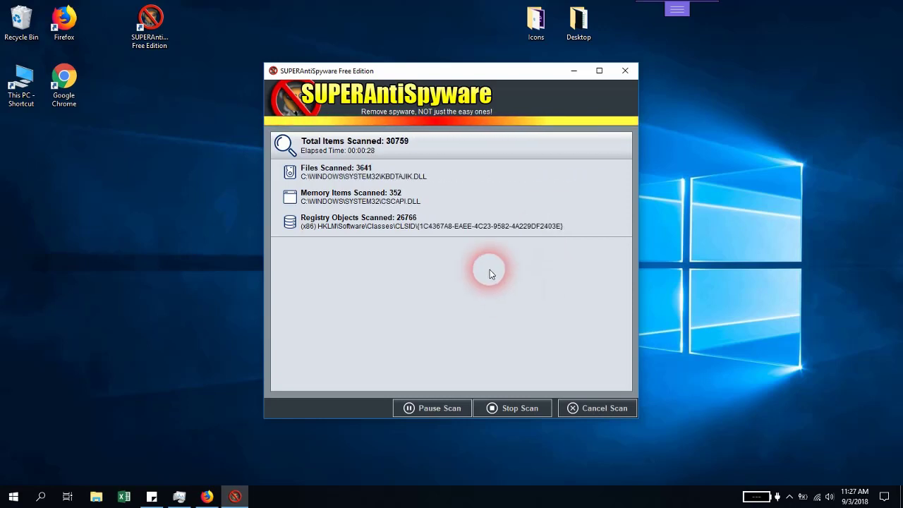
- Stop the scan early, dismiss the no-harmful-items results, and close SUPERAntiSpyware
{"action": "left_click", "coordinate": [500, 408]}
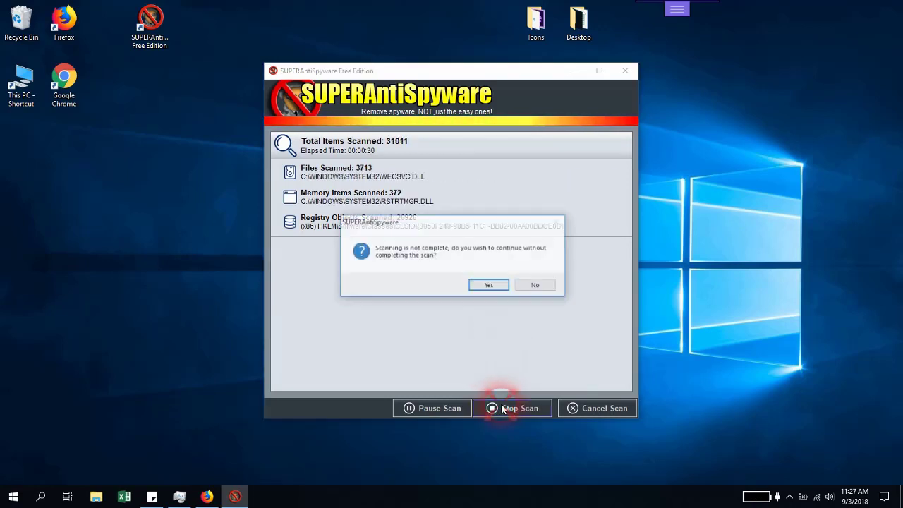
{"action": "left_click", "coordinate": [494, 287]}
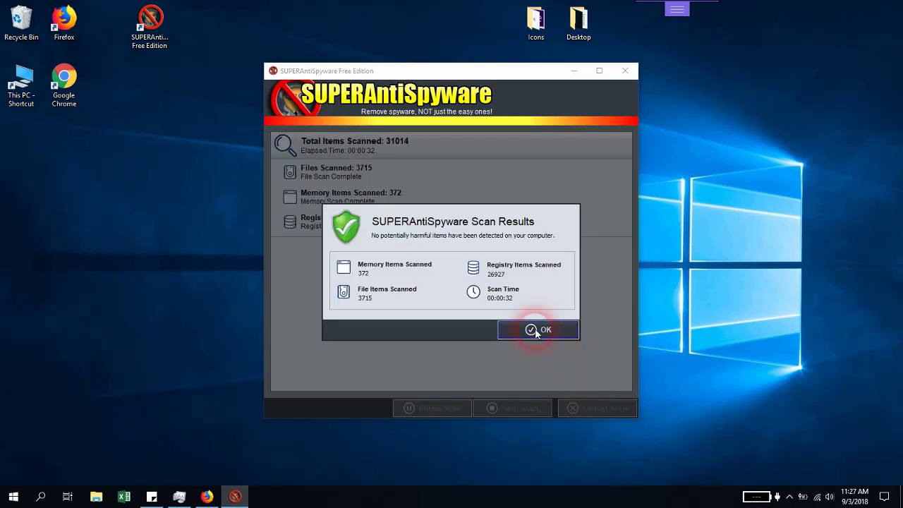
{"action": "left_click", "coordinate": [538, 331]}
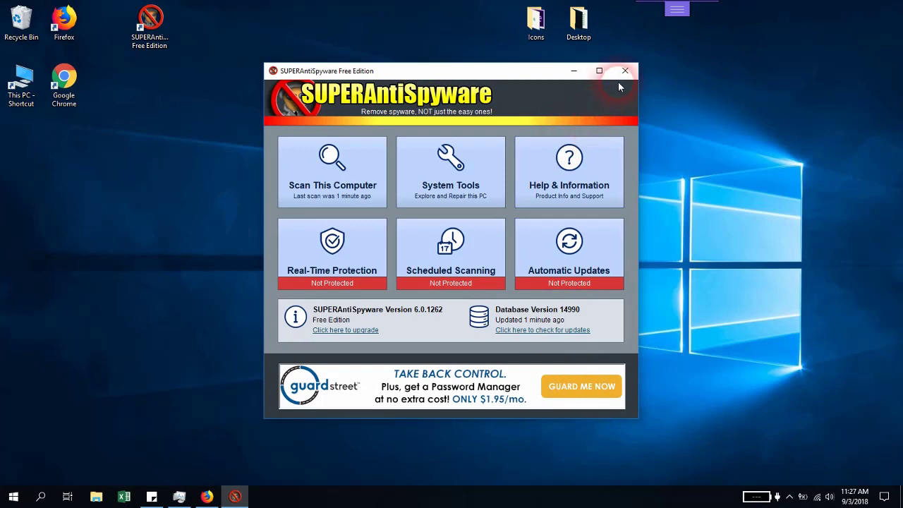
{"action": "left_click", "coordinate": [625, 71]}
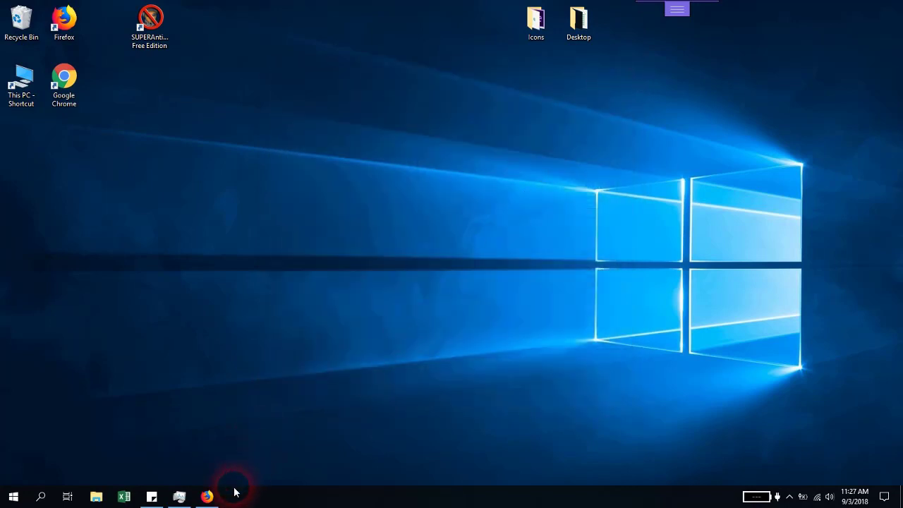
- Restore Firefox, go back three pages to the Google results, and select the query text
{"action": "left_click", "coordinate": [206, 496]}
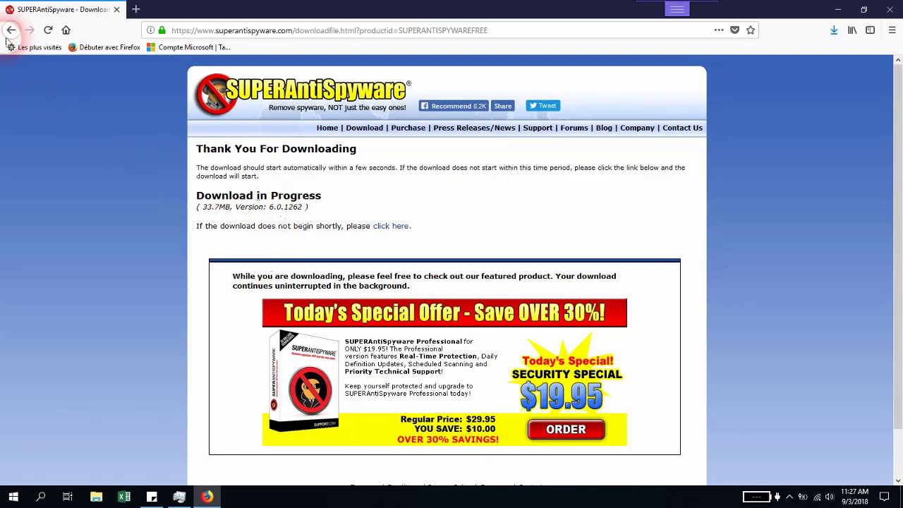
{"action": "left_click", "coordinate": [10, 31]}
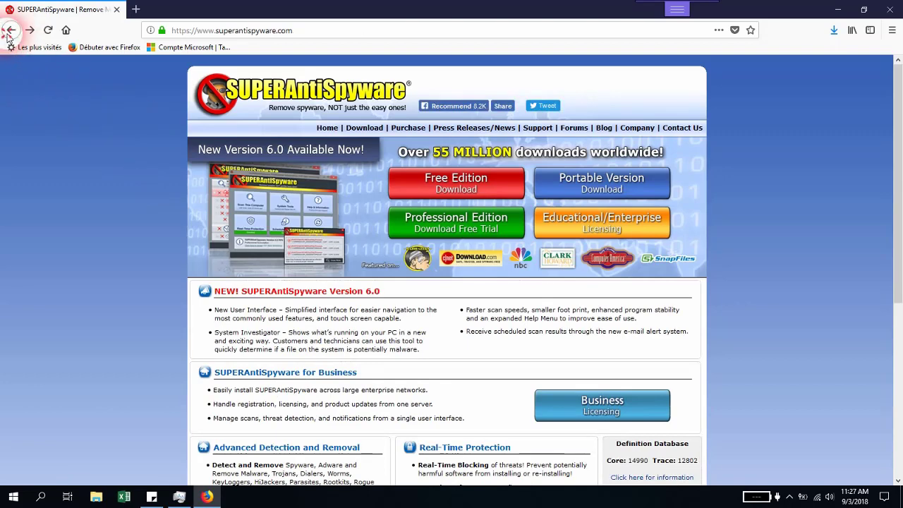
{"action": "left_click", "coordinate": [9, 32]}
{"action": "left_click", "coordinate": [10, 31]}
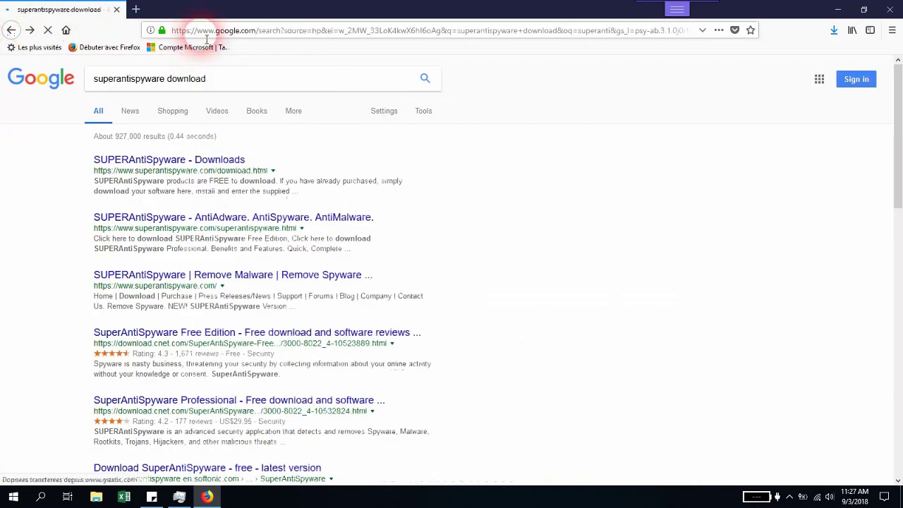
{"action": "left_click", "coordinate": [162, 88]}
{"action": "left_click_drag", "start_coordinate": [207, 79], "coordinate": [105, 96]}
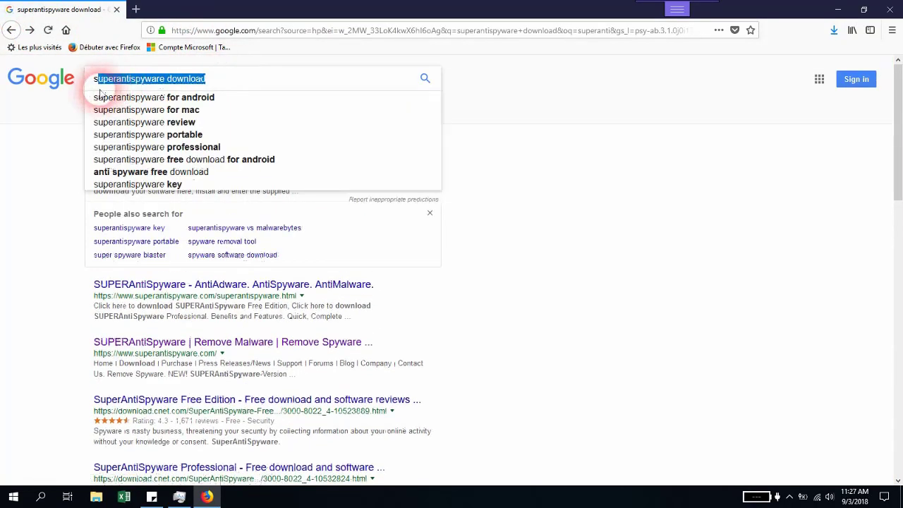
- Replace the query with 'avast' and search the 'avast free download' suggestion
{"action": "key", "text": "BackSpace"}
{"action": "key", "text": "BackSpace"}
{"action": "type", "text": "avast"}
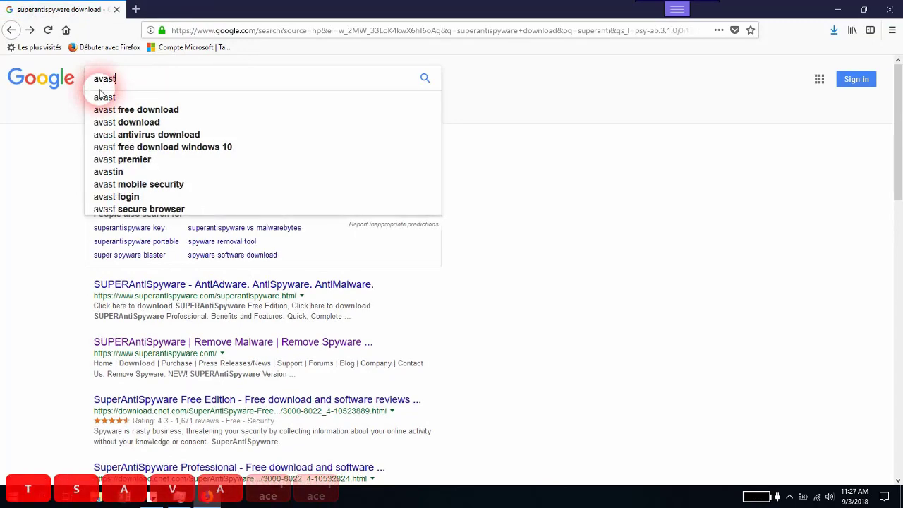
{"action": "key", "text": "Down"}
{"action": "key", "text": "Down"}
{"action": "key", "text": "Return"}
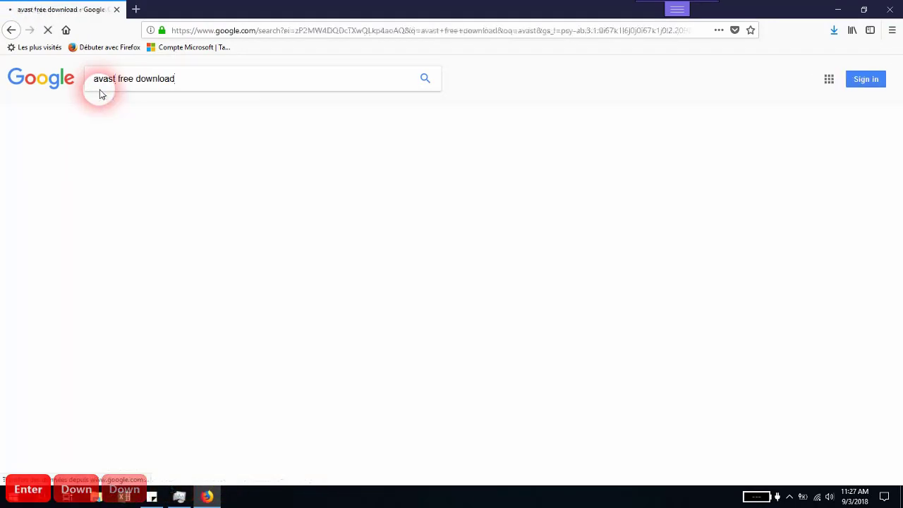
{"action": "key", "text": "alt"}
{"action": "key", "text": "alt"}
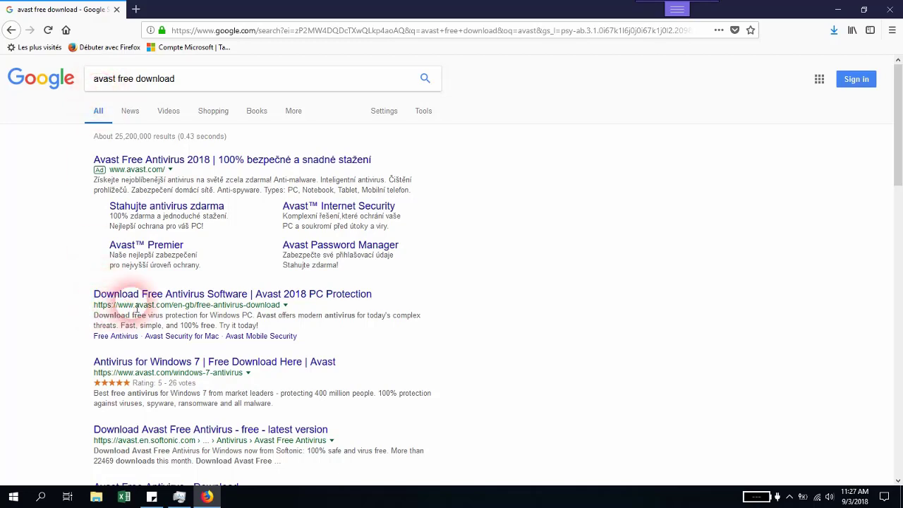
- Open the avast.com result, accept cookies, and start the Avast Free Antivirus download
{"action": "left_click", "coordinate": [163, 295]}
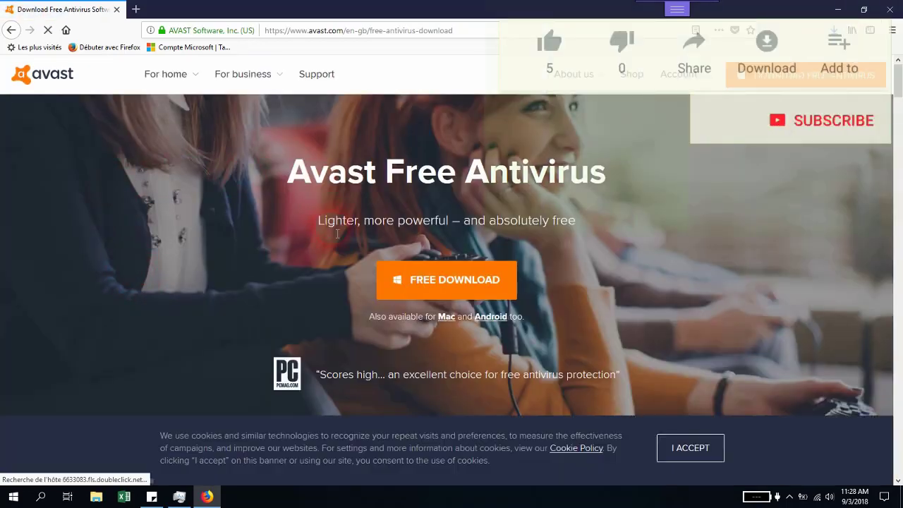
{"action": "left_click", "coordinate": [689, 455]}
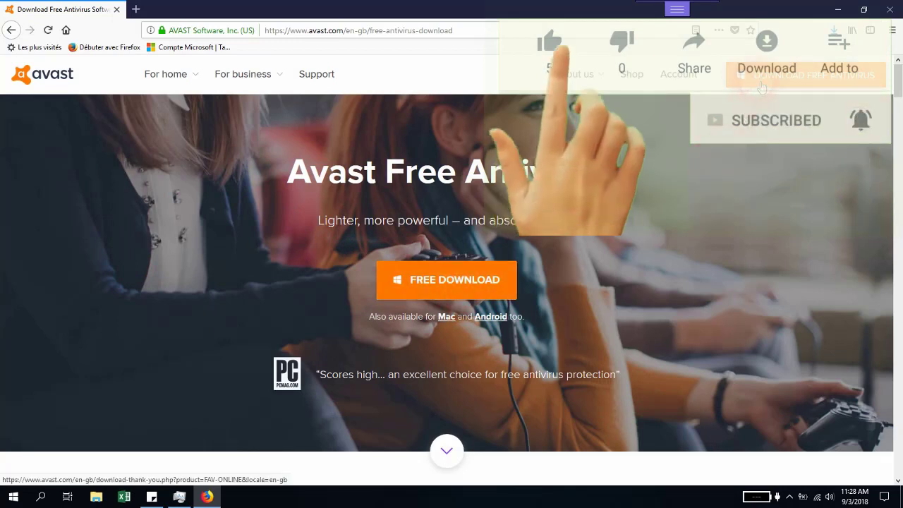
{"action": "left_click", "coordinate": [690, 166]}
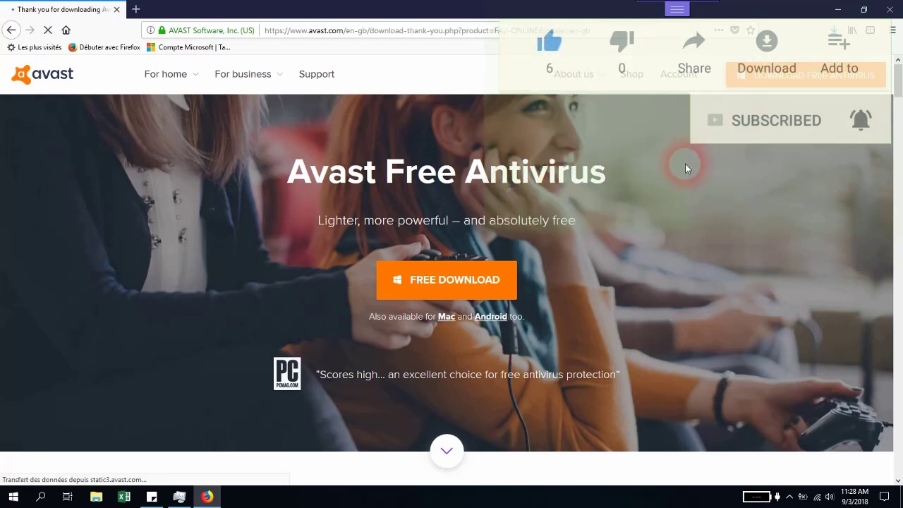
{"action": "scroll", "coordinate": [584, 226], "scroll_direction": "down", "scroll_amount": 3}
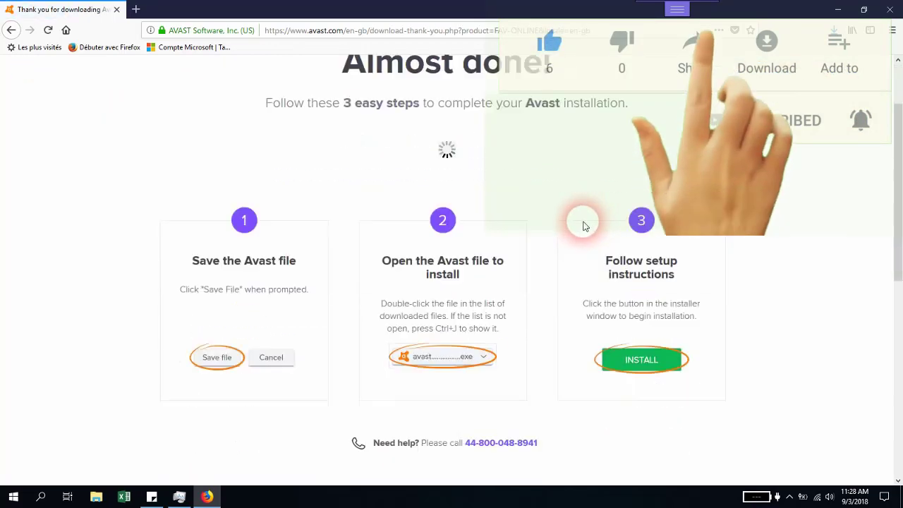
{"action": "scroll", "coordinate": [583, 226], "scroll_direction": "down", "scroll_amount": 2}
{"action": "scroll", "coordinate": [583, 226], "scroll_direction": "up", "scroll_amount": 4}
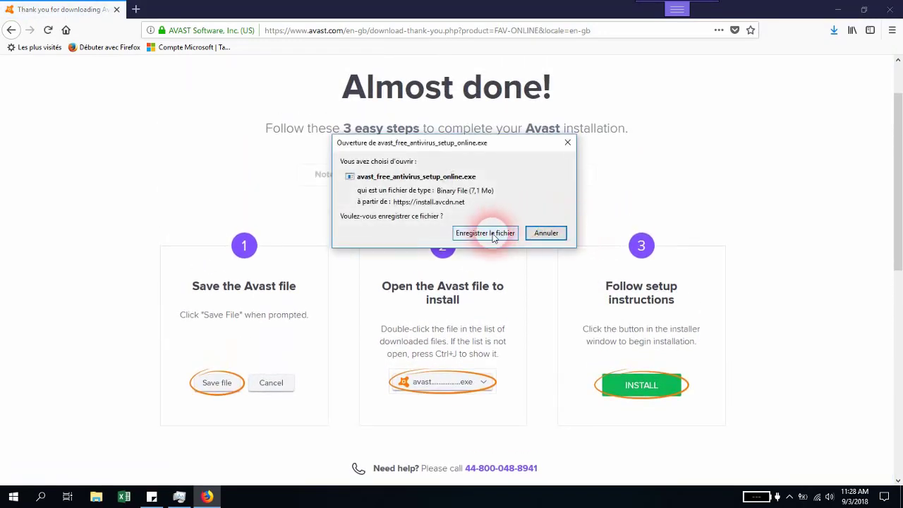
- Save avast_free_antivirus_setup_online.exe and launch it from Firefox's Downloads list
{"action": "left_click", "coordinate": [490, 234]}
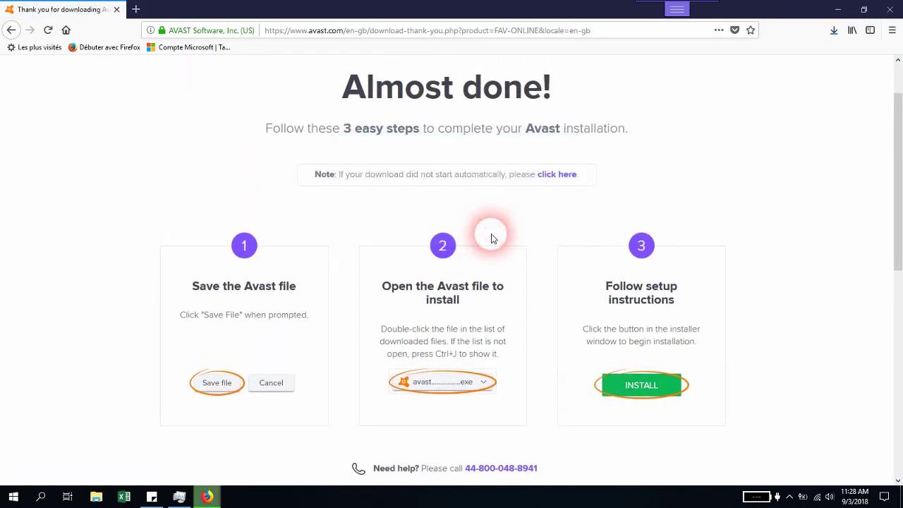
{"action": "left_click", "coordinate": [829, 32]}
{"action": "left_click", "coordinate": [735, 66]}
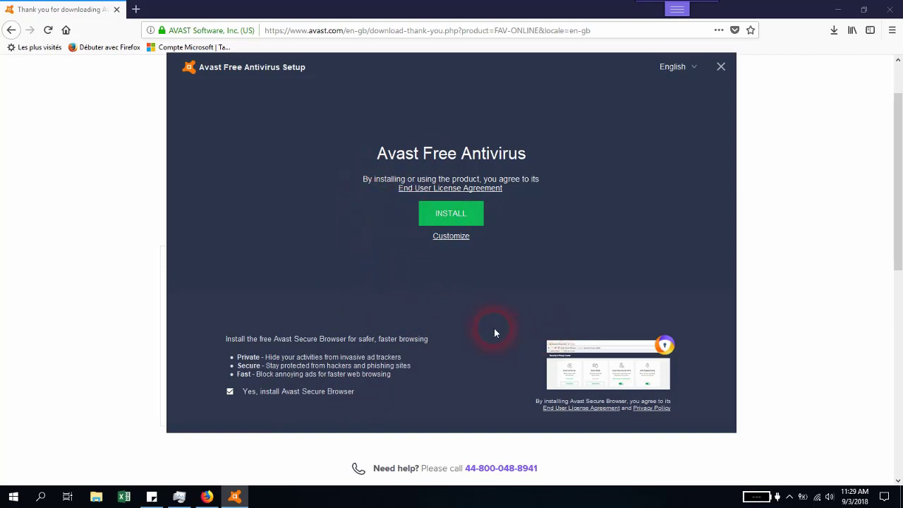
- Google 'avira' and open the avira.com 'Download Security Software' result
{"action": "key", "text": "alt+p"}
{"action": "key", "text": "Return"}
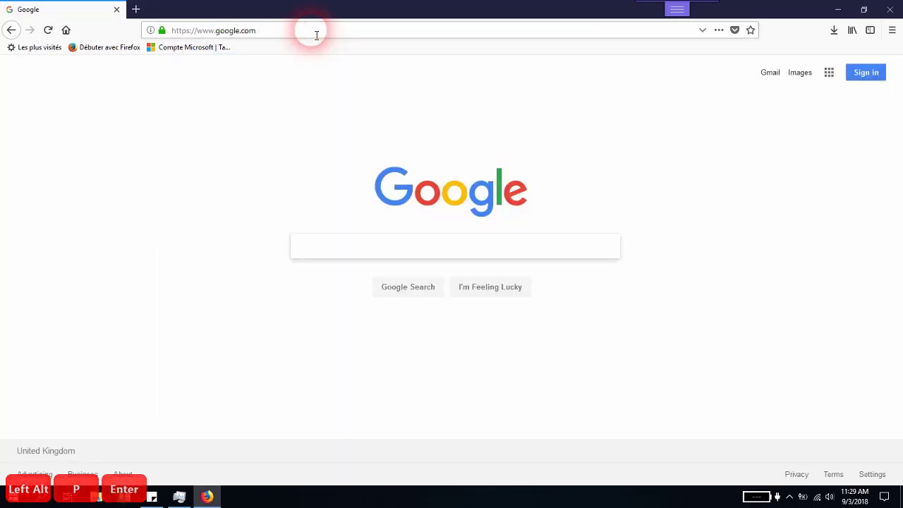
{"action": "left_click", "coordinate": [316, 244]}
{"action": "type", "text": "avira"}
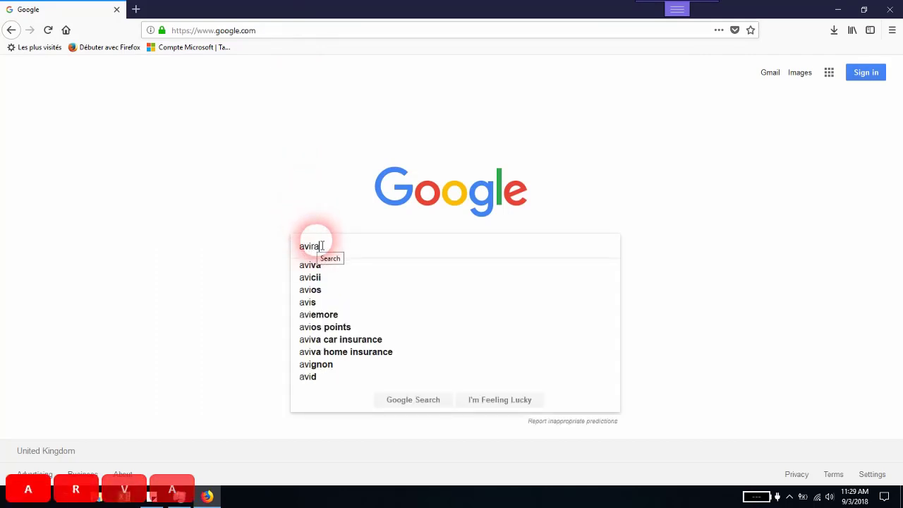
{"action": "key", "text": "Return"}
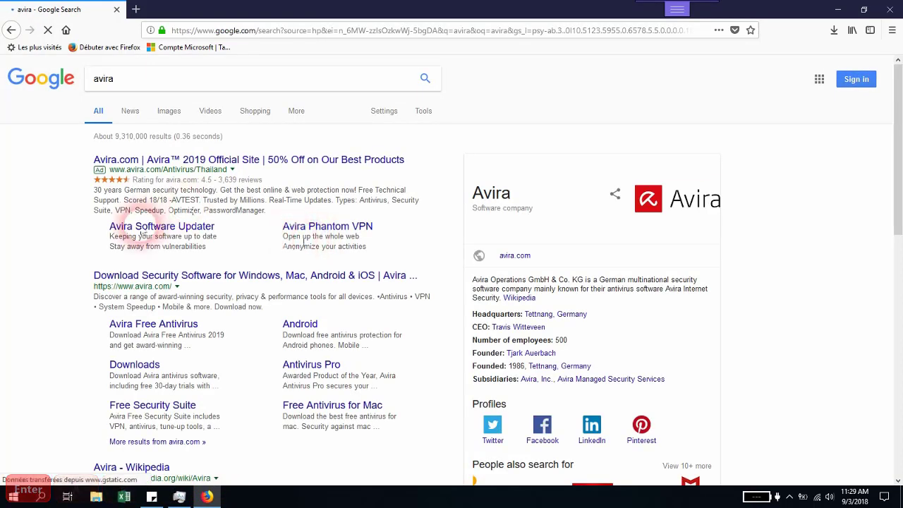
{"action": "scroll", "coordinate": [69, 255], "scroll_direction": "down", "scroll_amount": 2}
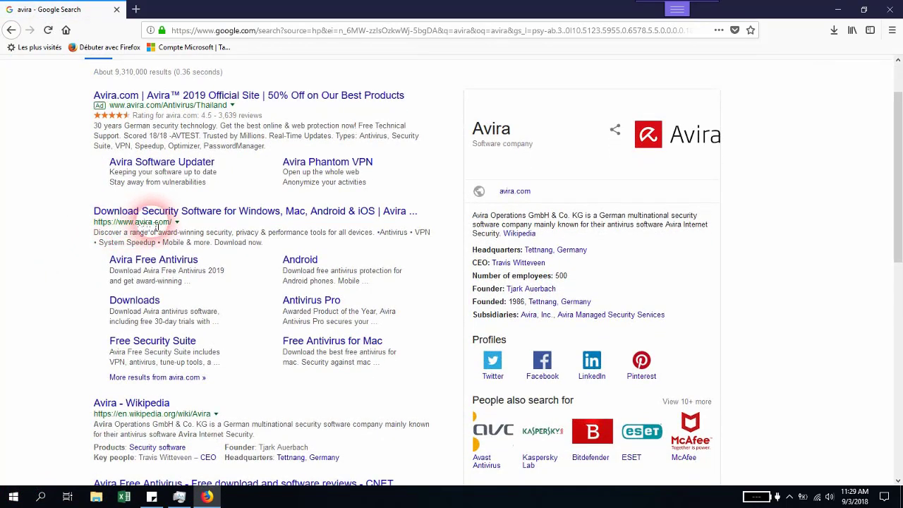
{"action": "left_click", "coordinate": [166, 213]}
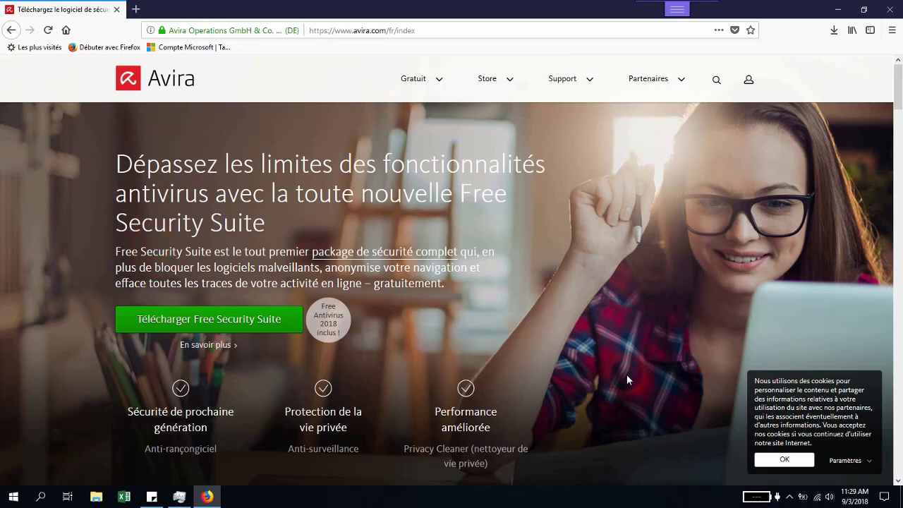
- Accept Avira's cookies and open the 'Télécharger Free Security Suite' download offers
{"action": "left_click", "coordinate": [803, 464]}
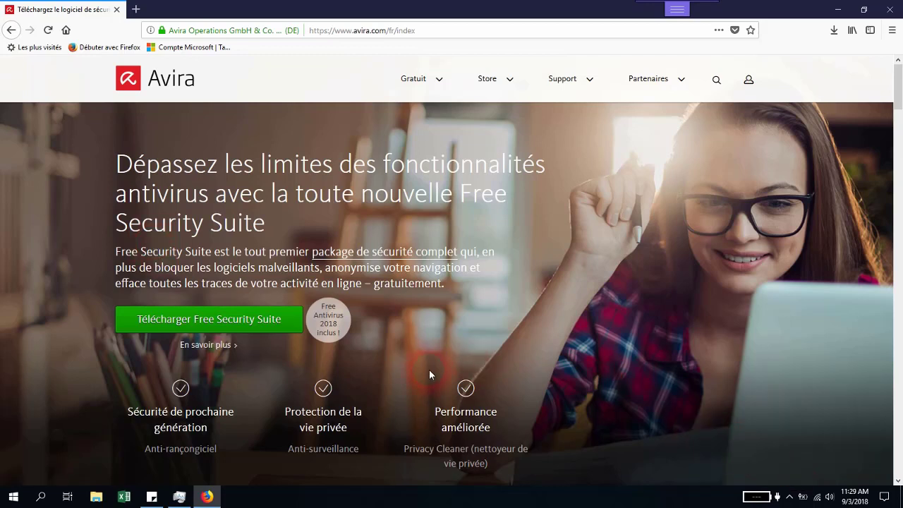
{"action": "left_click", "coordinate": [289, 313]}
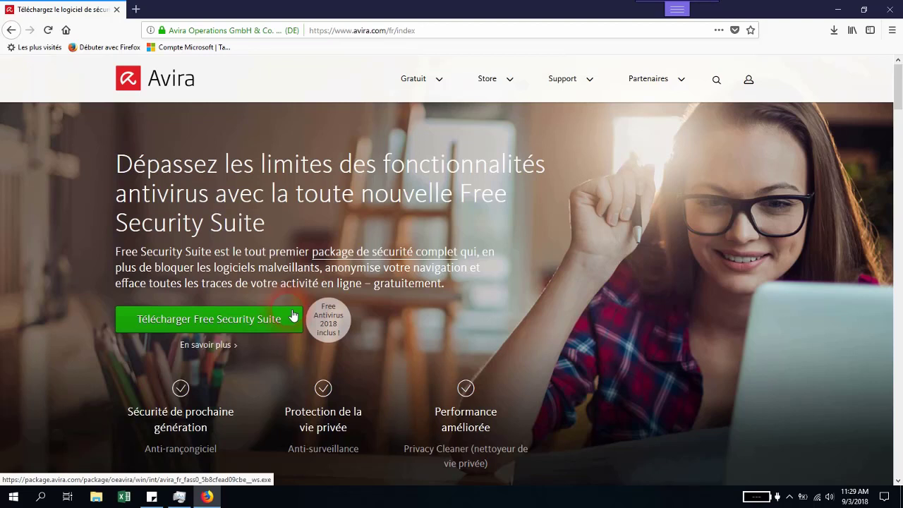
{"action": "left_click", "coordinate": [208, 325]}
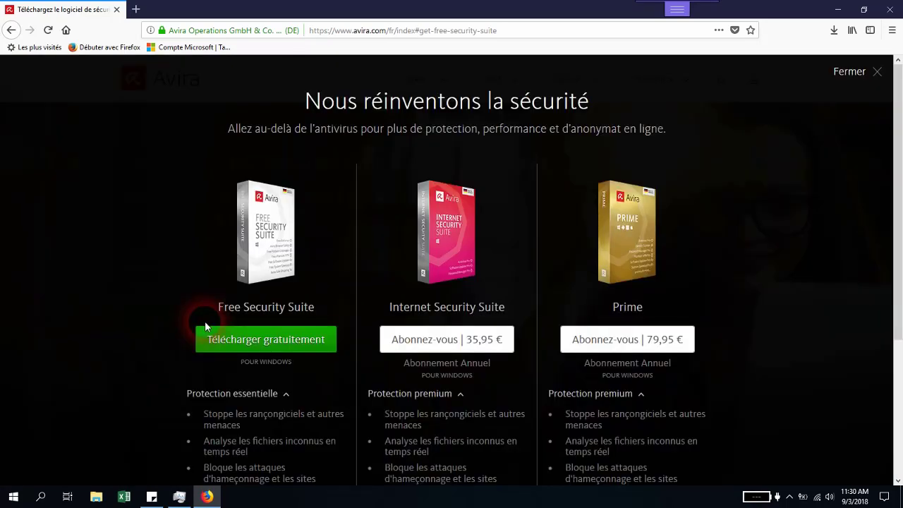
- Switch to the English avira.com page comparing Free Security Suite, Internet Security Suite and Prime
{"action": "key", "text": "Return"}
{"action": "key", "text": "p"}
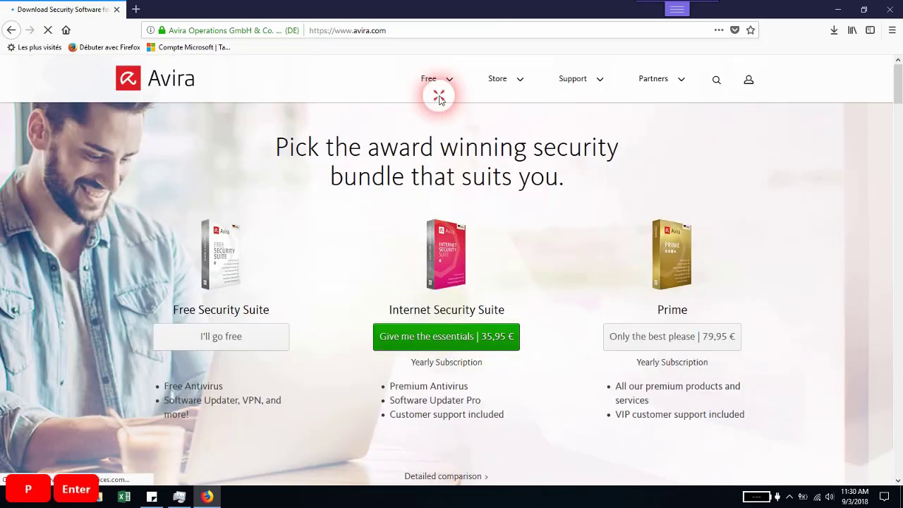
{"action": "key", "text": "alt"}
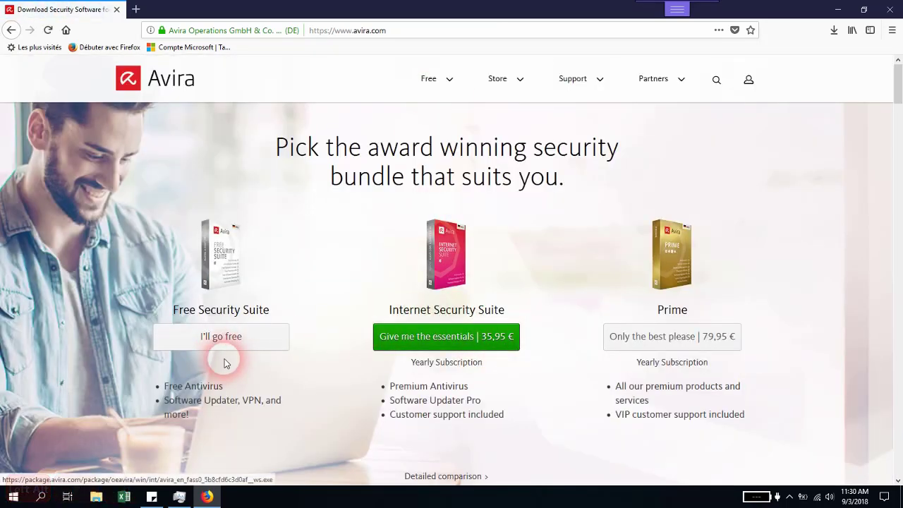
{"action": "scroll", "coordinate": [224, 363], "scroll_direction": "down", "scroll_amount": 2}
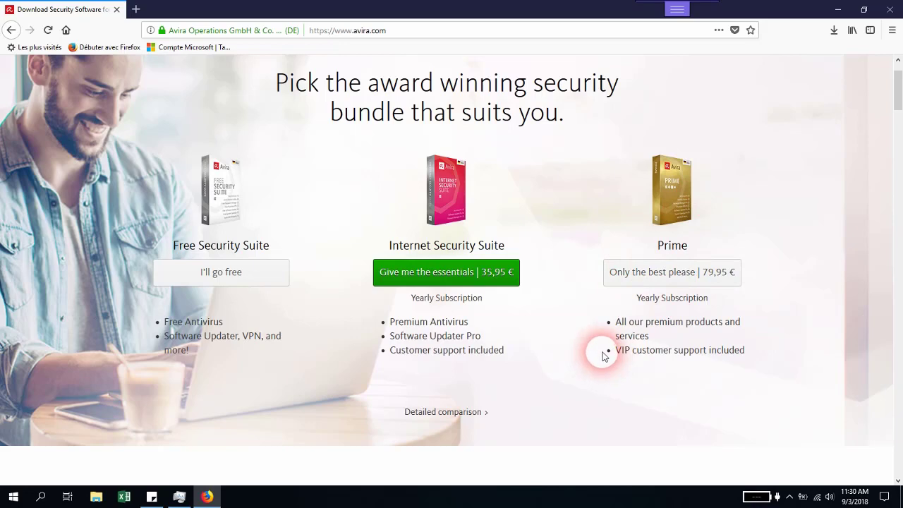
{"action": "scroll", "coordinate": [601, 360], "scroll_direction": "down", "scroll_amount": 5}
{"action": "scroll", "coordinate": [602, 356], "scroll_direction": "up", "scroll_amount": 5}
{"action": "scroll", "coordinate": [602, 356], "scroll_direction": "up", "scroll_amount": 2}
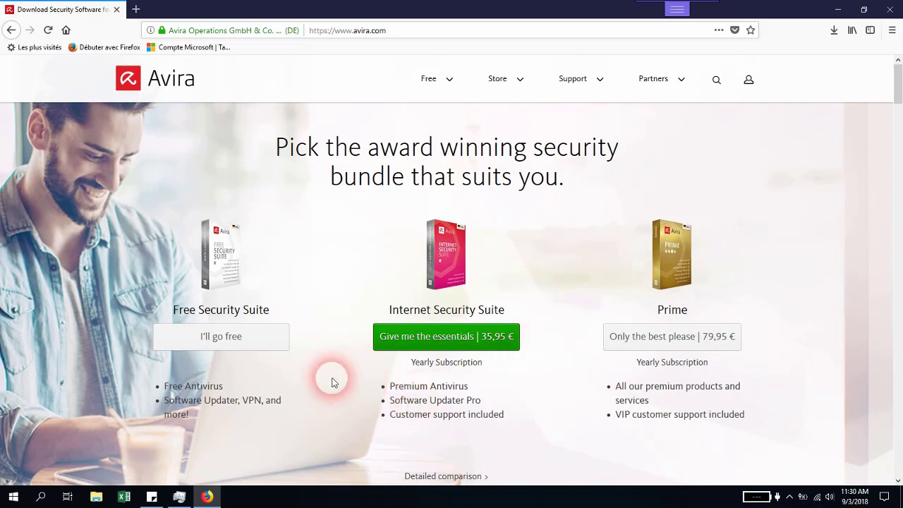
{"action": "scroll", "coordinate": [308, 396], "scroll_direction": "down", "scroll_amount": 2}
- Choose 'I'll go free', save the Avira installer, and dismiss the download notices
{"action": "left_click", "coordinate": [214, 275]}
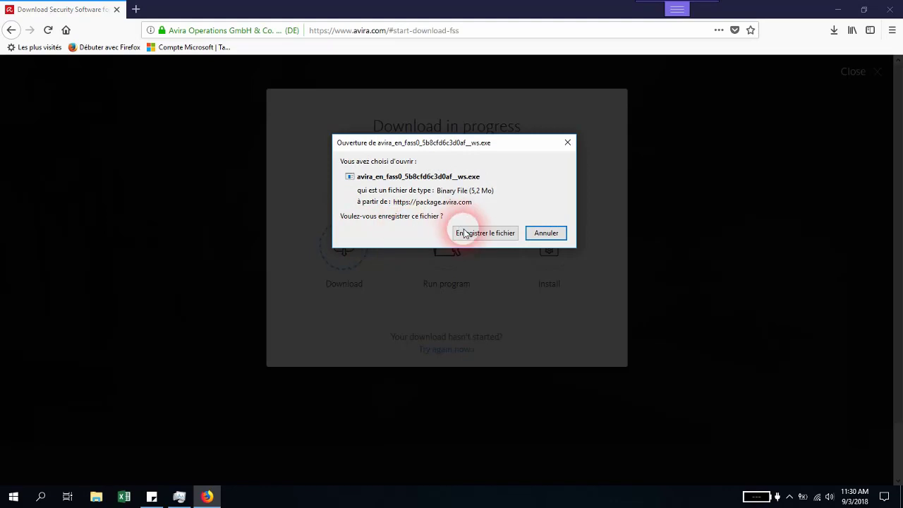
{"action": "left_click", "coordinate": [465, 234]}
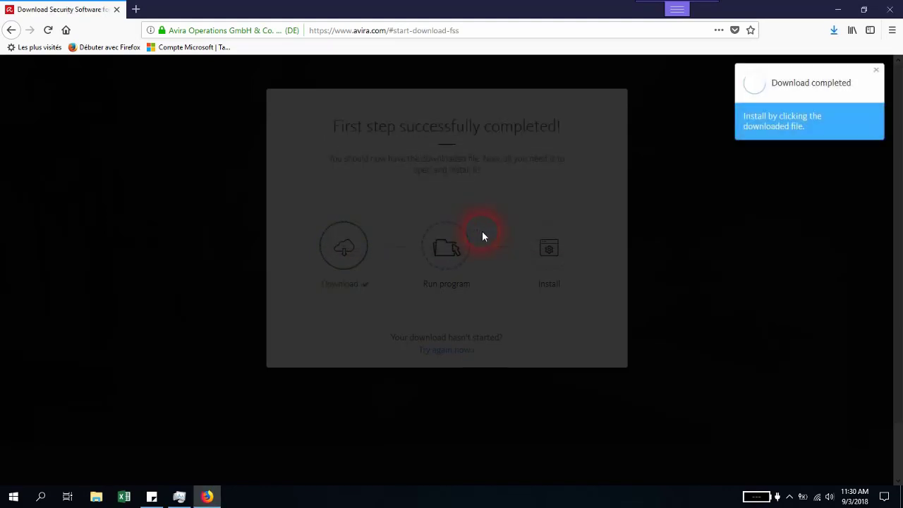
{"action": "left_click", "coordinate": [877, 73]}
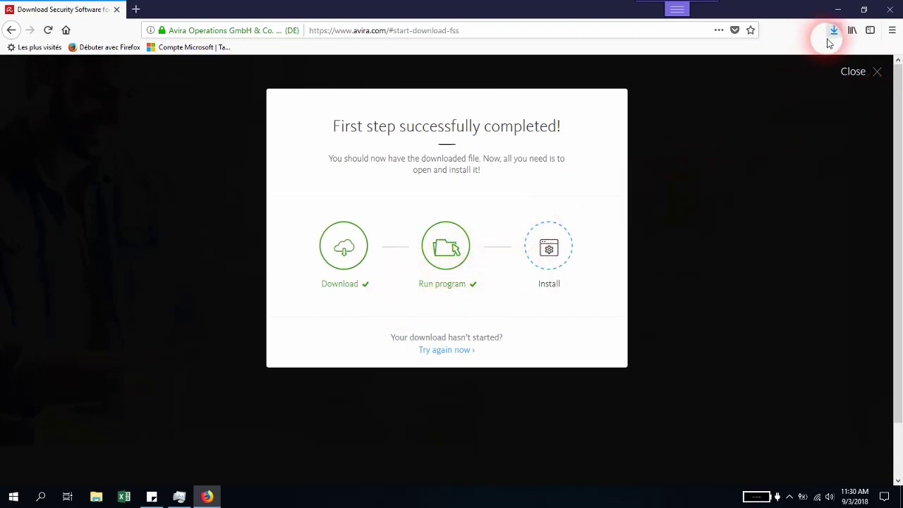
{"action": "left_click", "coordinate": [875, 73]}
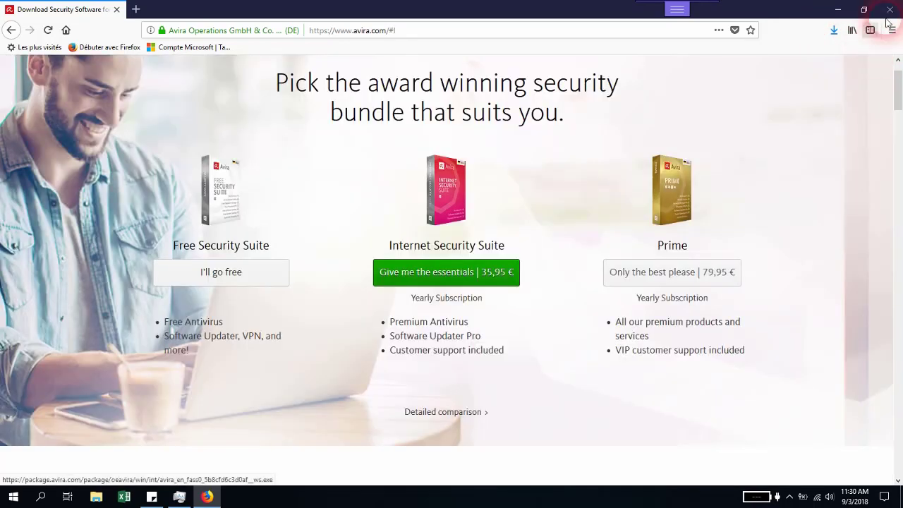
- Run the downloaded Avira installer from the Downloads list, then close Firefox
{"action": "left_click", "coordinate": [833, 31]}
{"action": "left_click", "coordinate": [734, 67]}
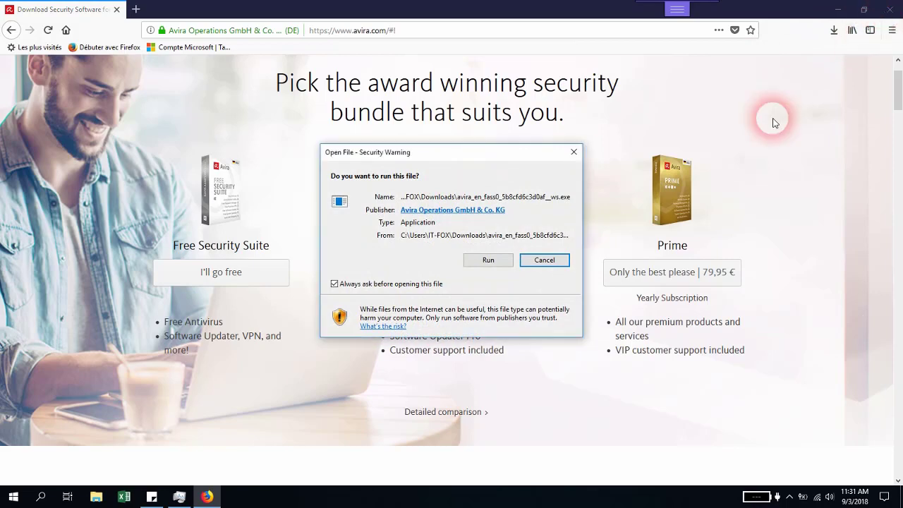
{"action": "left_click", "coordinate": [494, 260]}
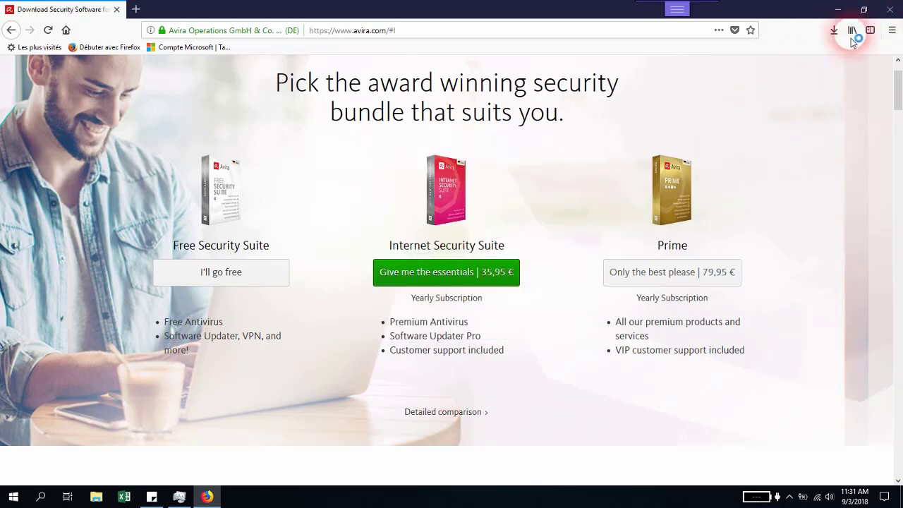
{"action": "left_click", "coordinate": [884, 10]}
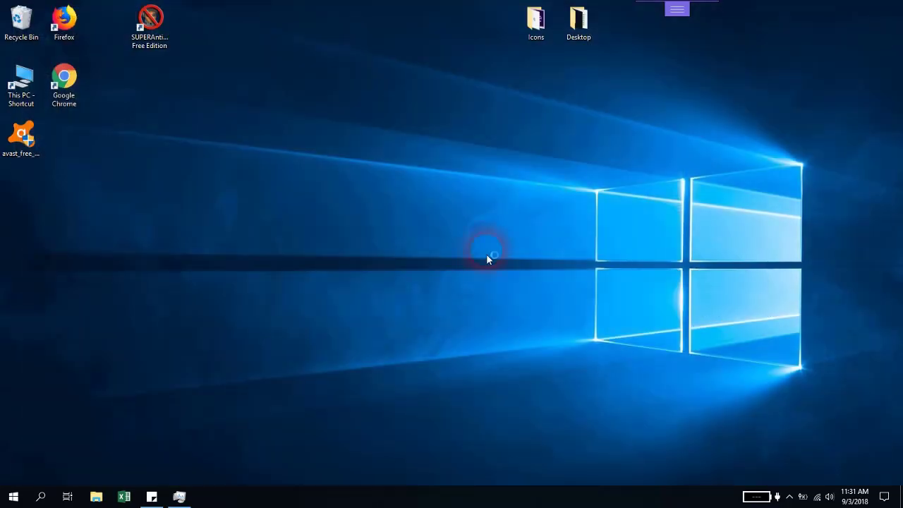
- Accept the Avira terms with 'Accept and Install' so the Free Security Suite setup starts
{"action": "key", "text": "alt+p"}
{"action": "key", "text": "alt"}
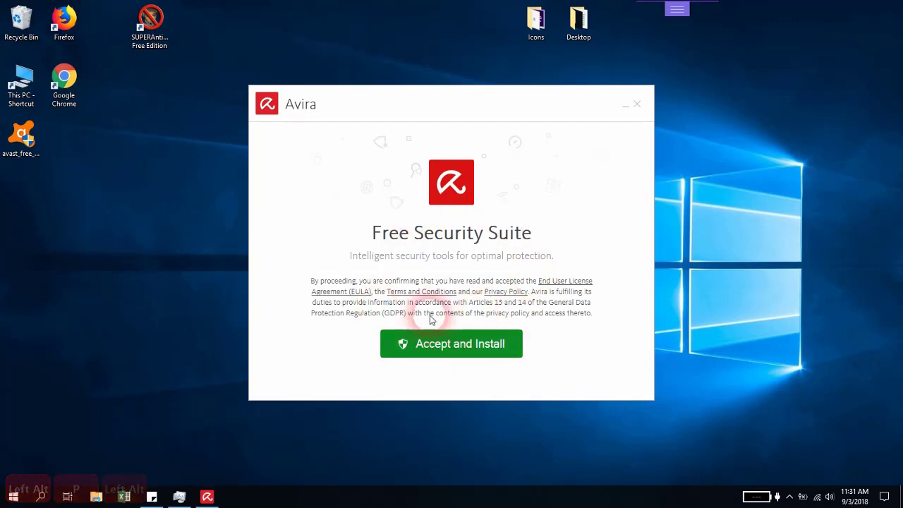
{"action": "left_click", "coordinate": [459, 347]}
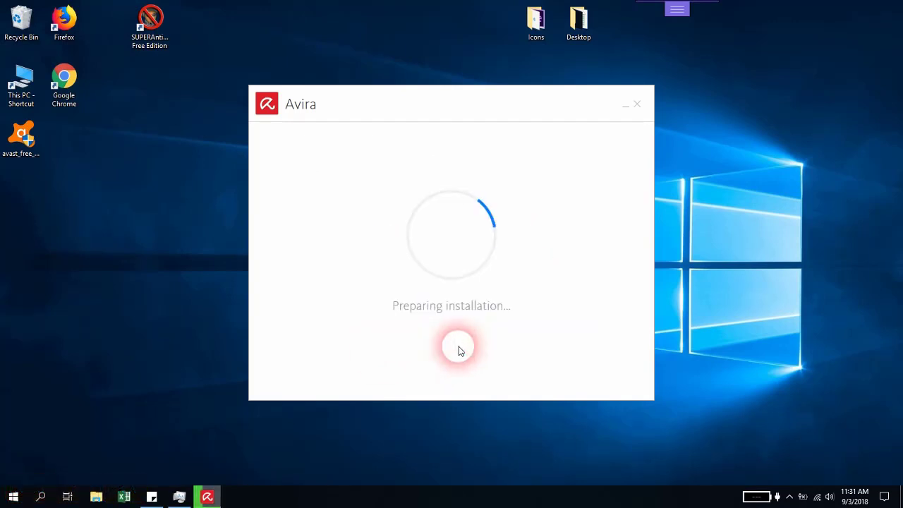